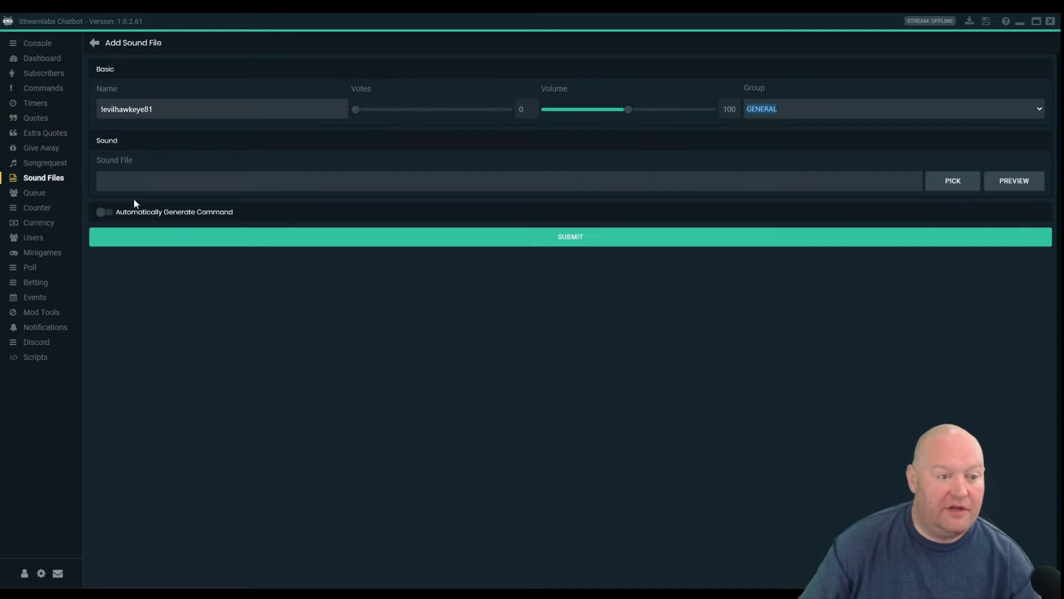
- Attach beer bitch.mp3 as the sound, auto-generate its command, and set the cooldown to 0
click(115, 158)
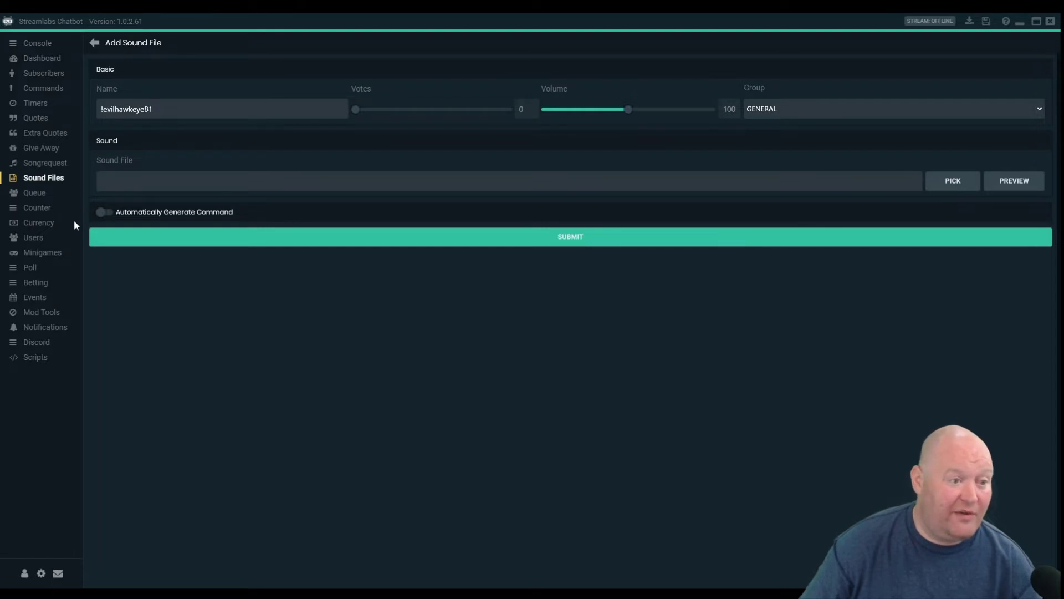
key(Return)
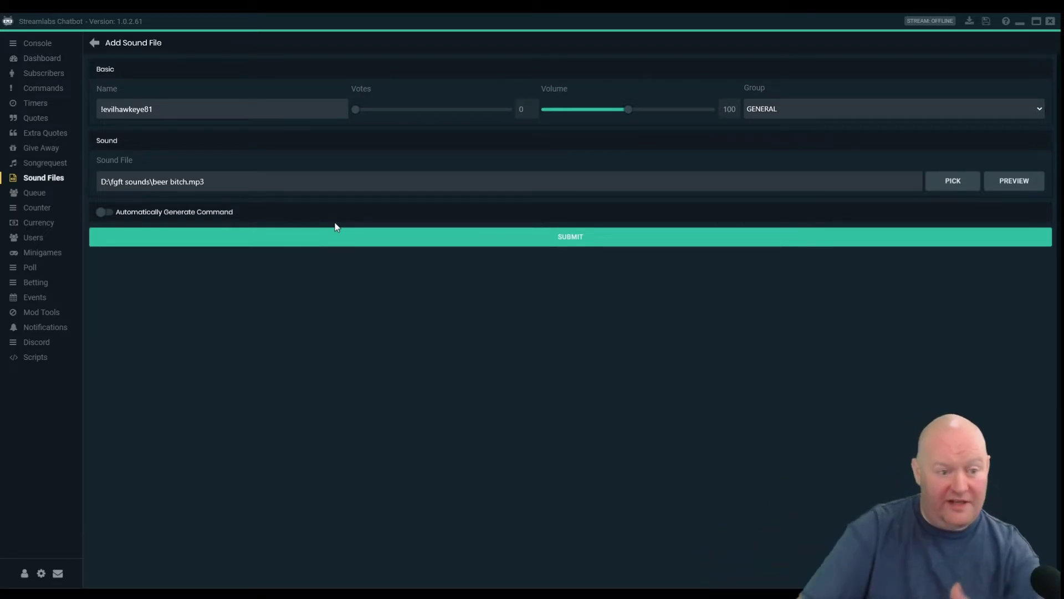
click(104, 213)
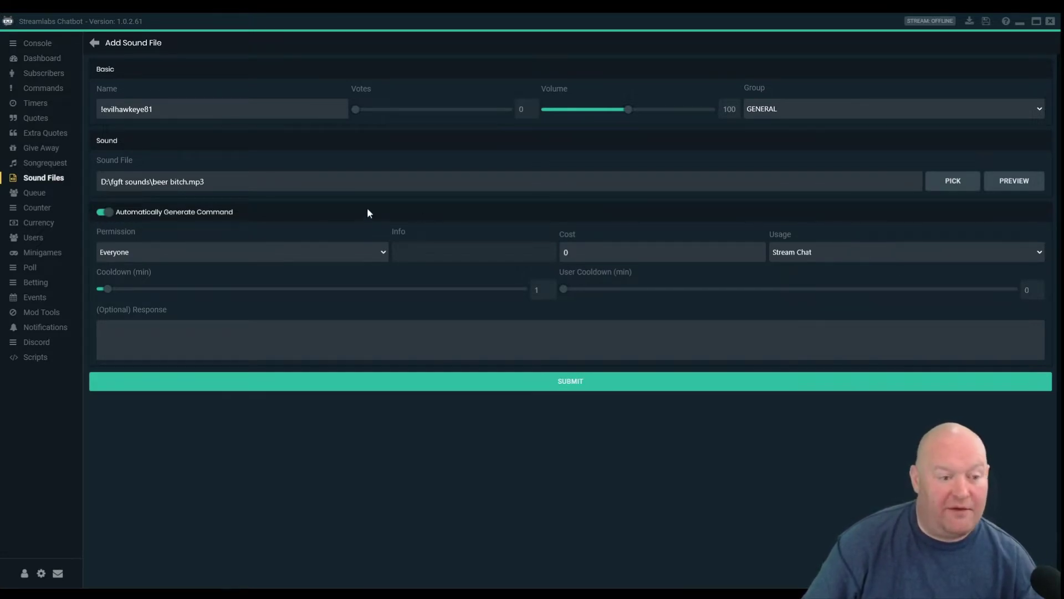
drag(105, 294, 74, 288)
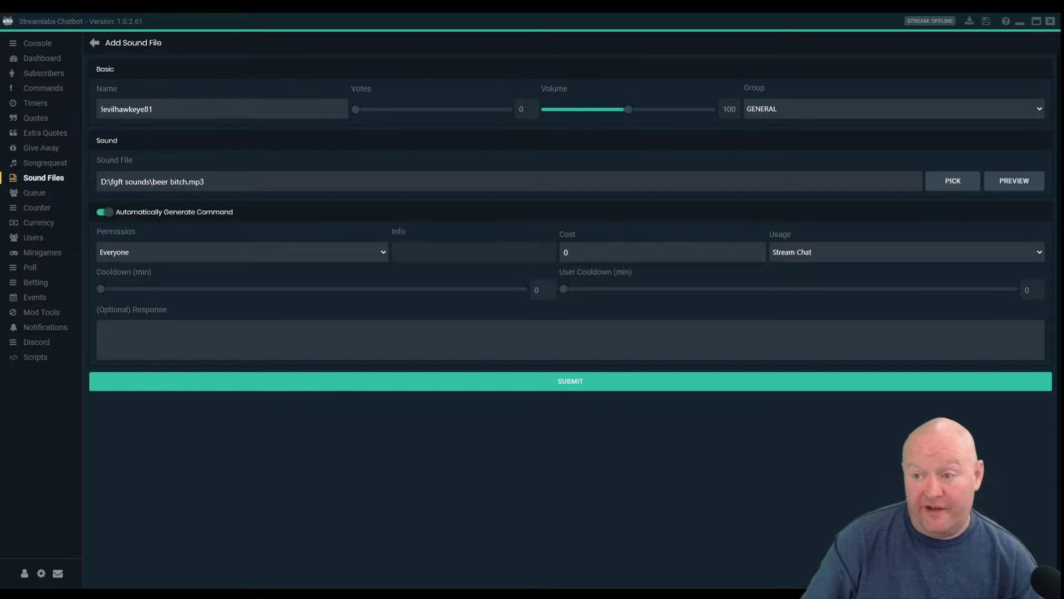
- Paste the thank-you text as the optional response, submit the sound entry, and show Commands
click(503, 336)
text(EVILHAWKEYE81, You special son of a  bit*h !! Thank you for the support !)
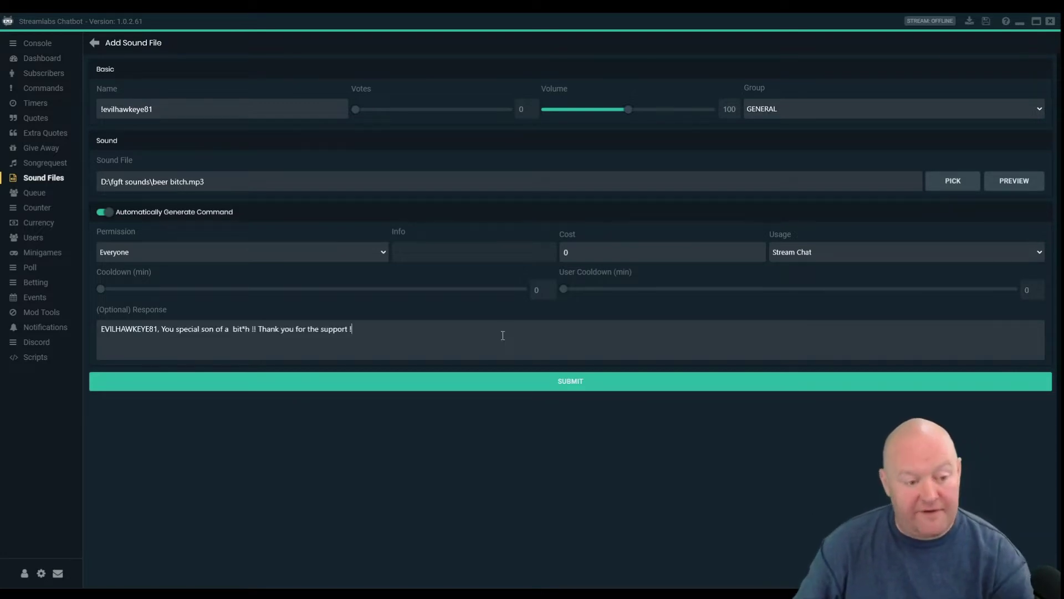
click(580, 384)
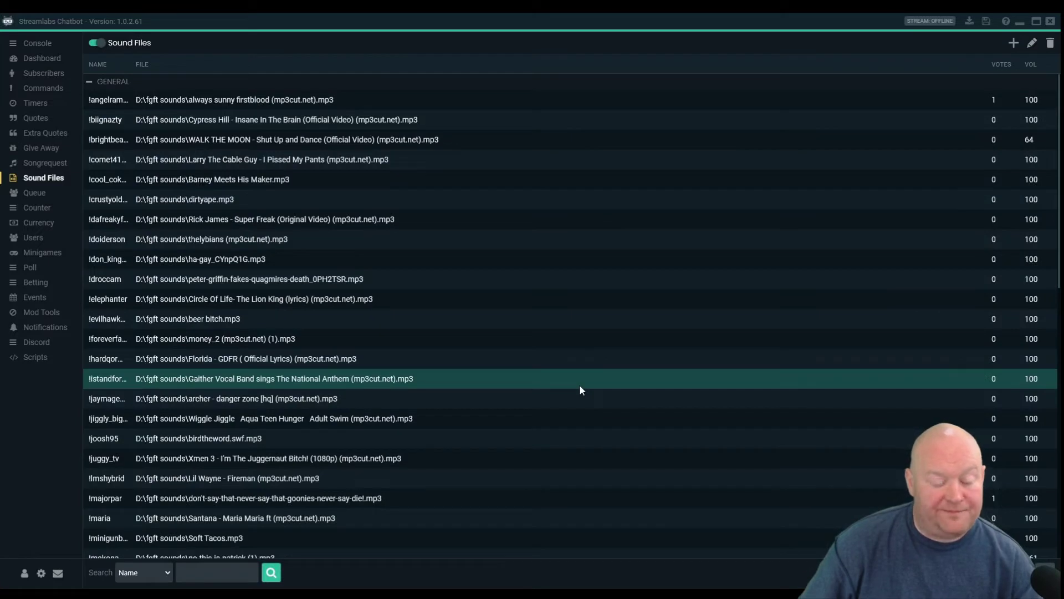
click(41, 88)
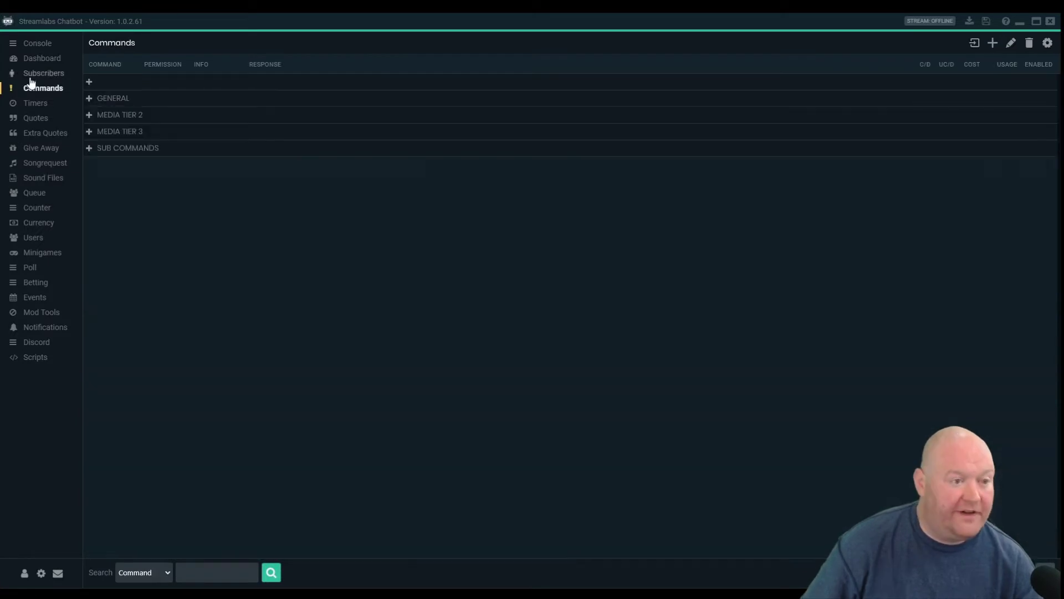
- Edit the new sound command under GENERAL and change its Group to SUB COMMANDS
click(89, 99)
click(124, 118)
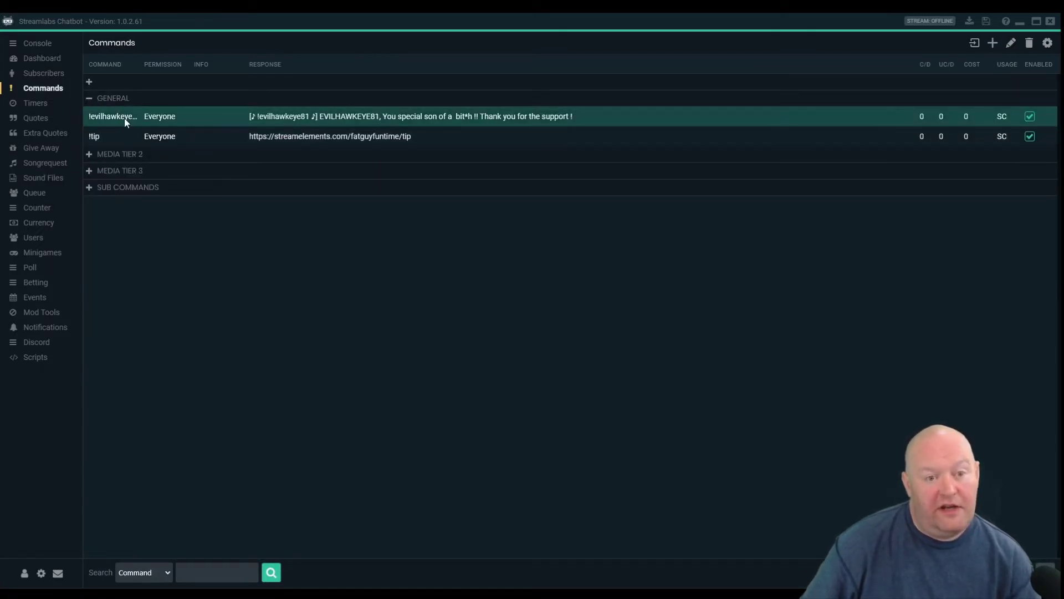
click(1011, 42)
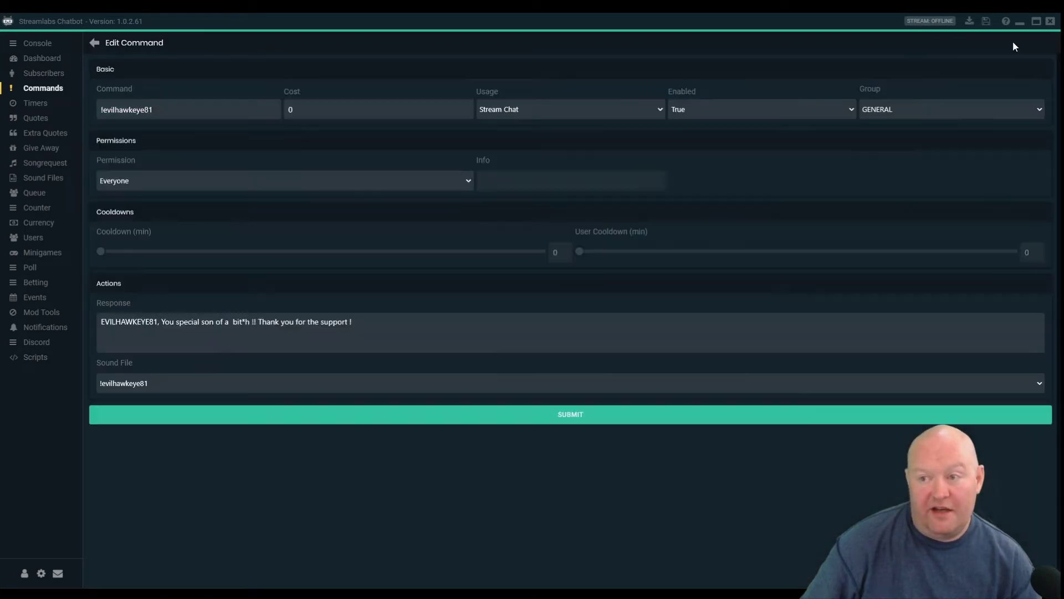
click(1038, 114)
click(892, 150)
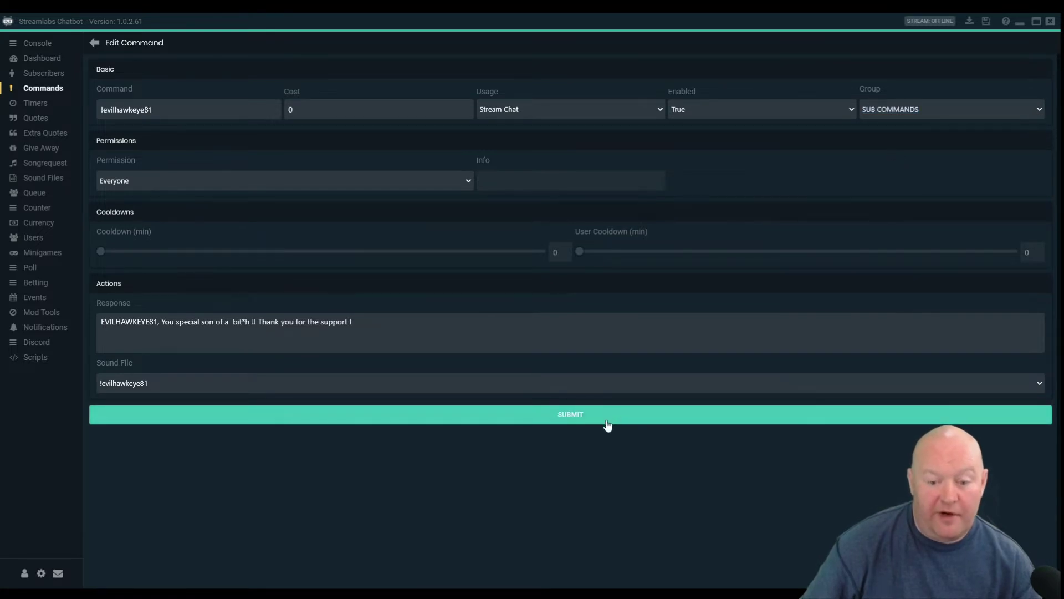
click(610, 417)
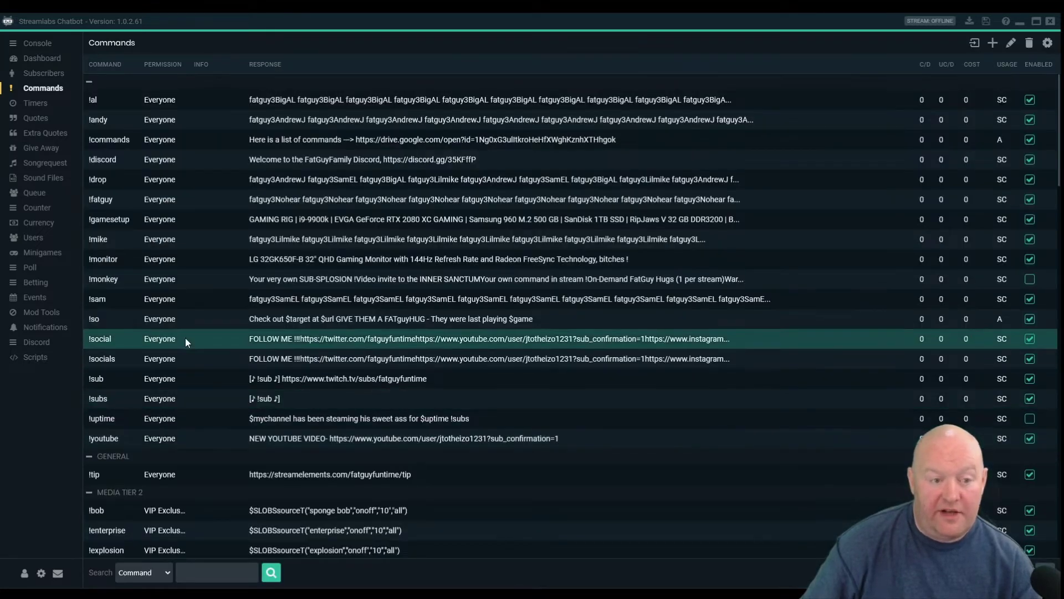
click(89, 82)
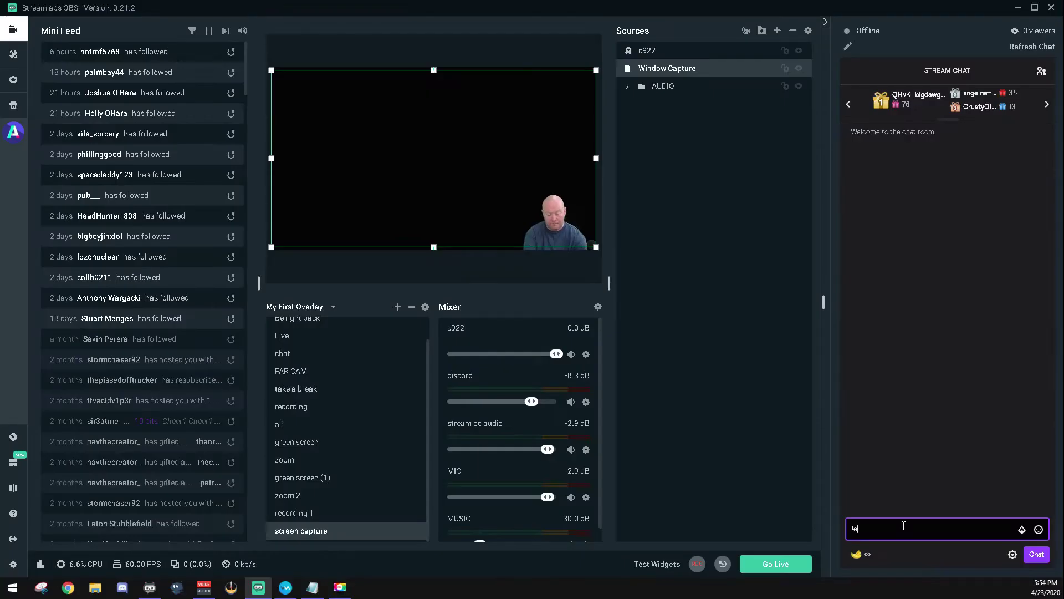
- Send the viewer's new command in Stream Chat to test the bot's reply
text(eye81)
key(Return)
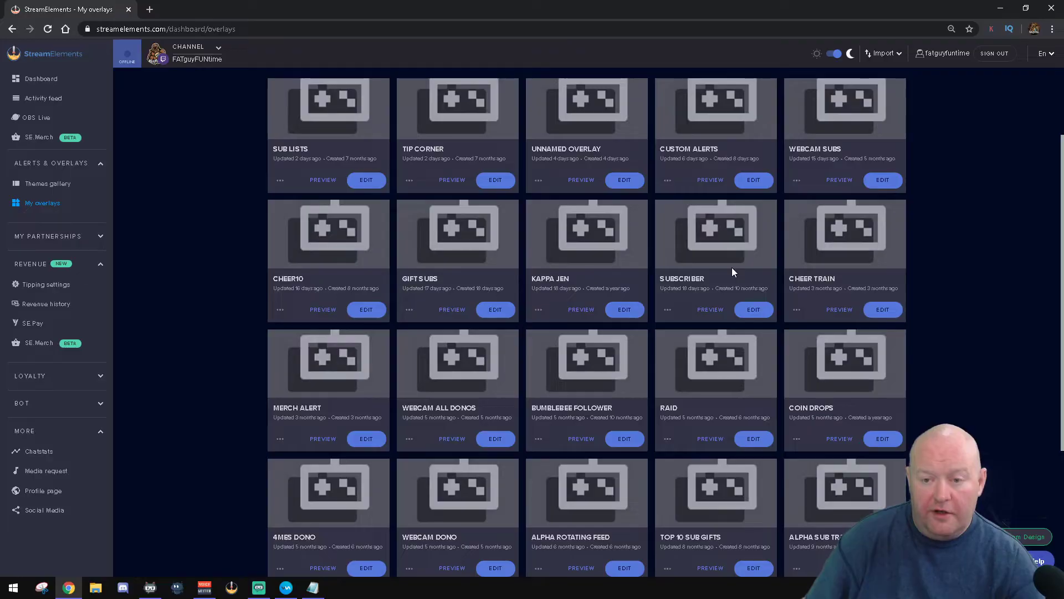
- Open the Custom Alerts overlay from My overlays in the editor
scroll(732, 272, up, 2)
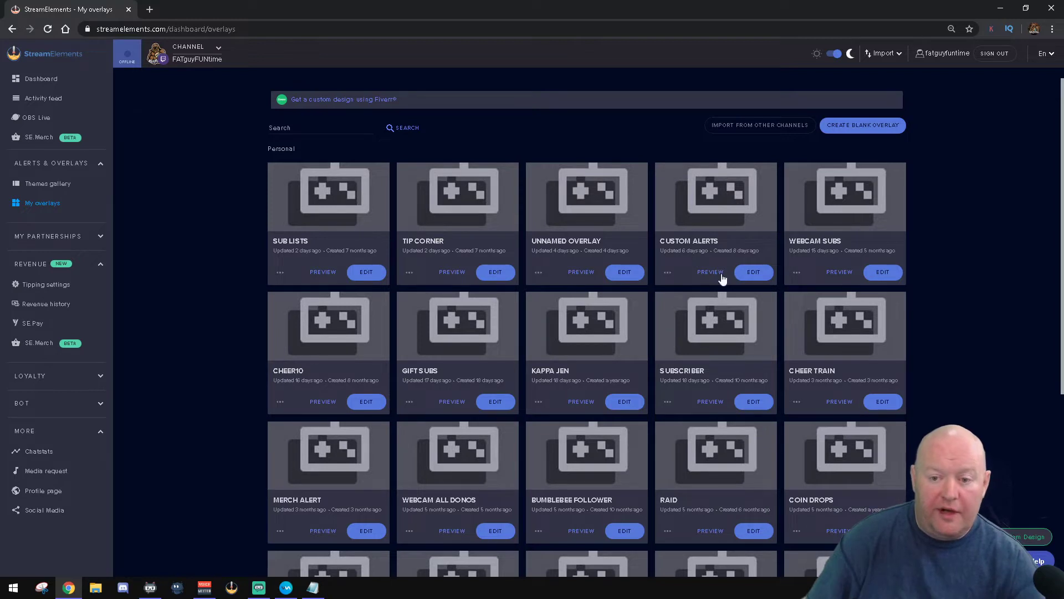
click(753, 273)
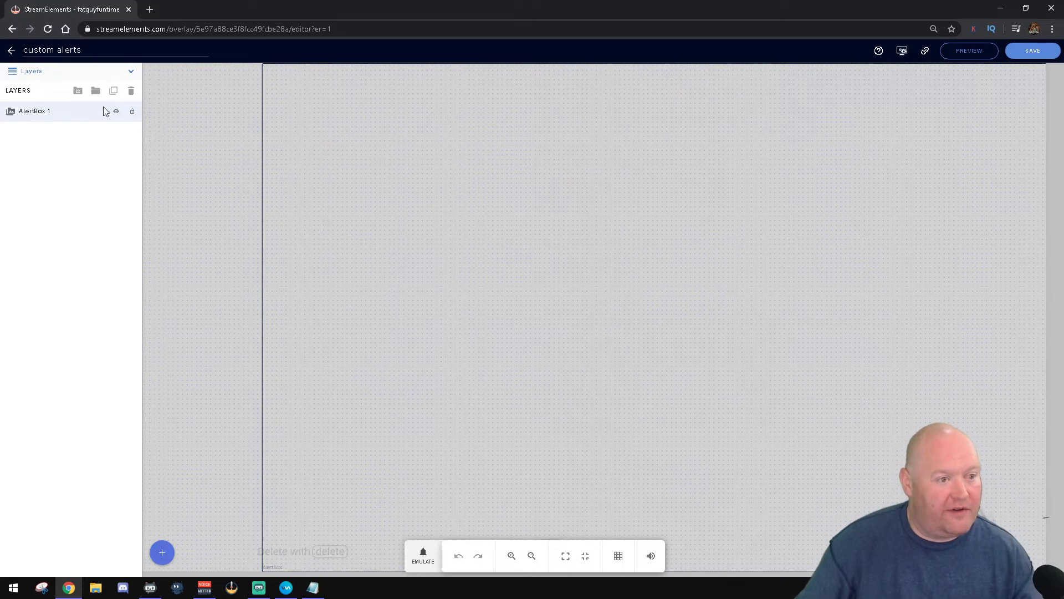
- Select the AlertBox 1 layer and open the Subscriber alert's advanced settings
click(31, 112)
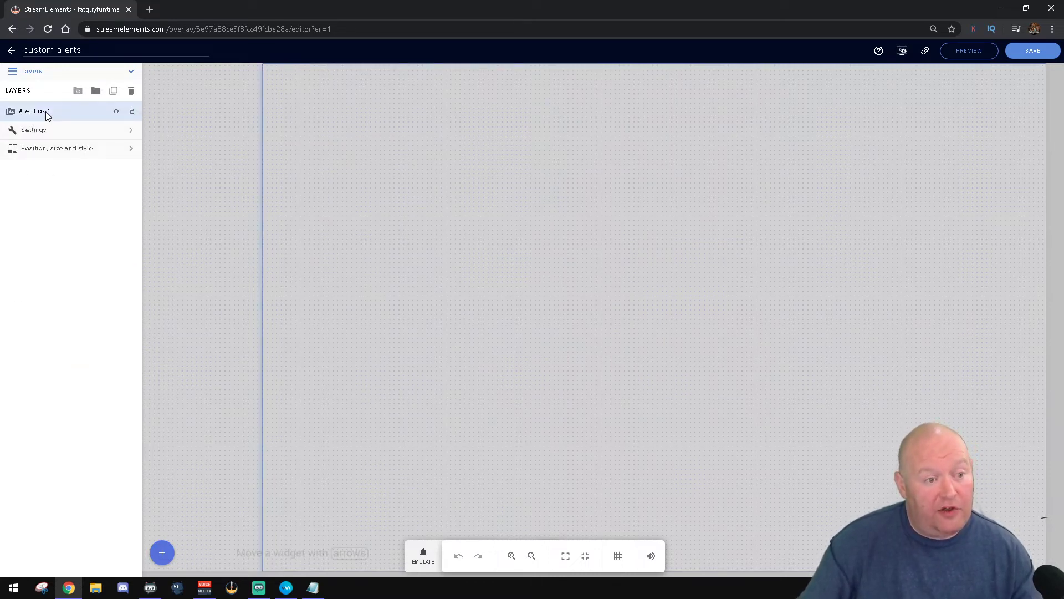
click(34, 130)
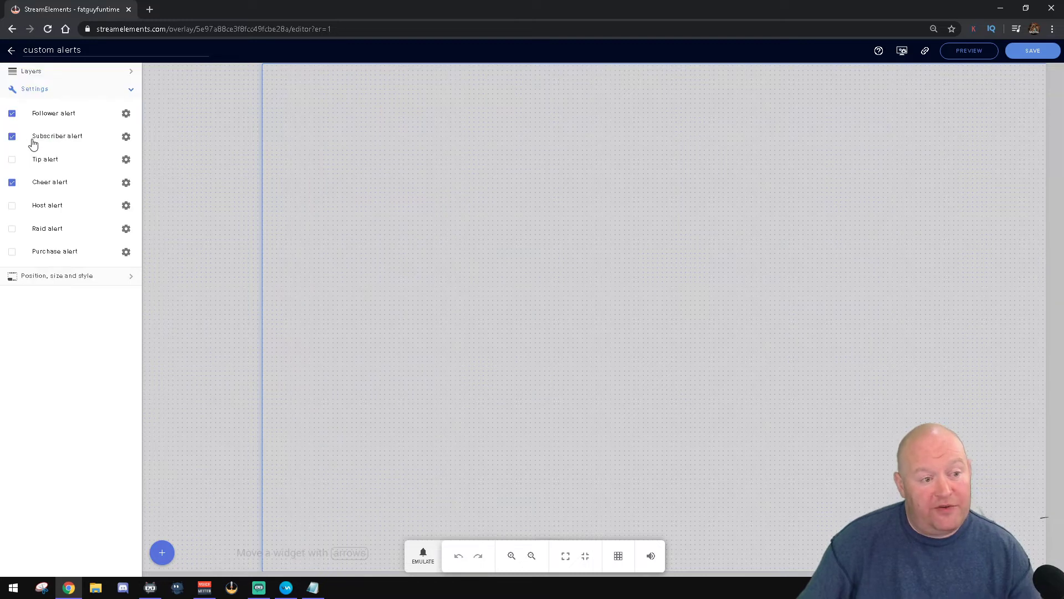
click(126, 137)
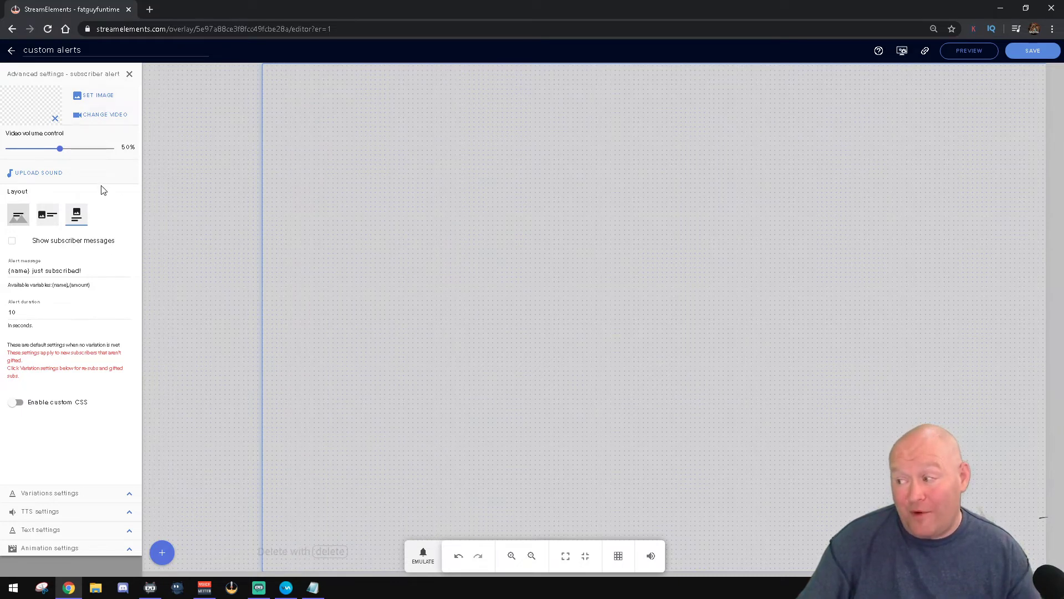
- Use the new-subscriber video from the media library and raise its volume to 74%
click(102, 118)
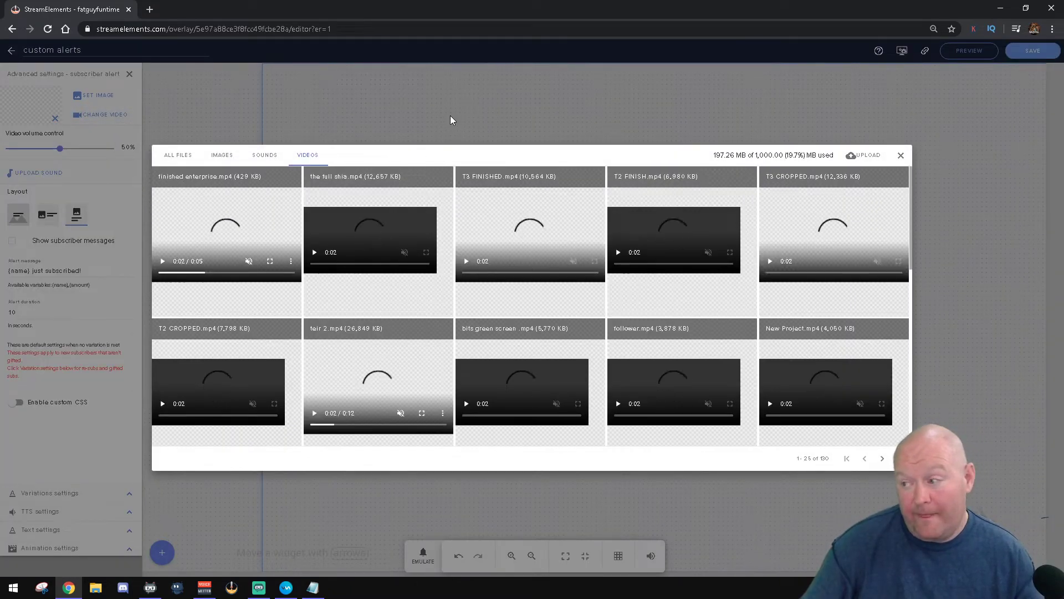
mouse_move(368, 277)
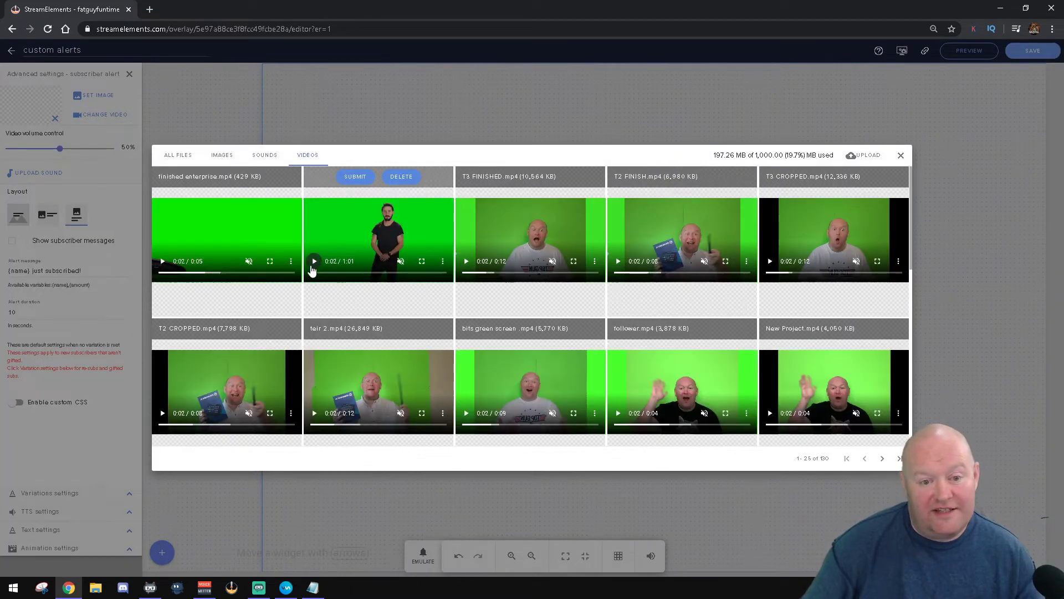
scroll(326, 266, down, 4)
scroll(326, 264, down, 1)
mouse_move(192, 214)
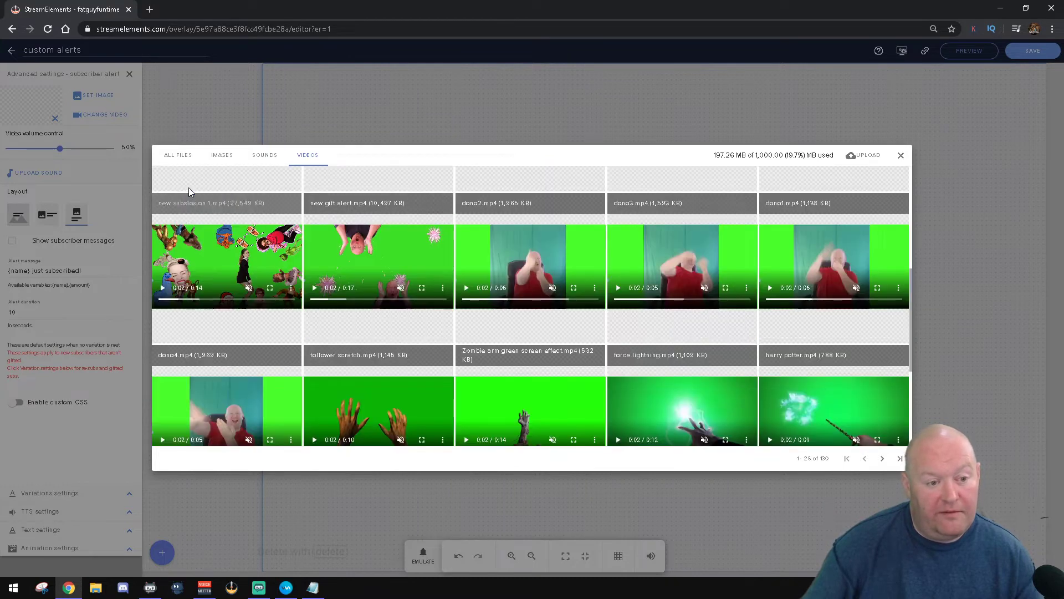
click(203, 203)
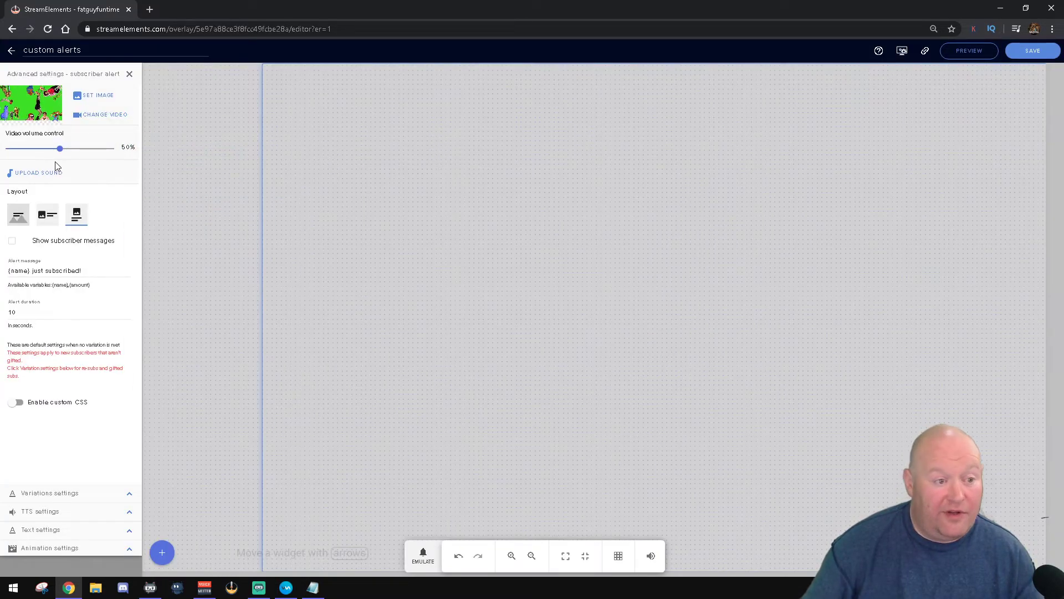
drag(60, 148, 87, 150)
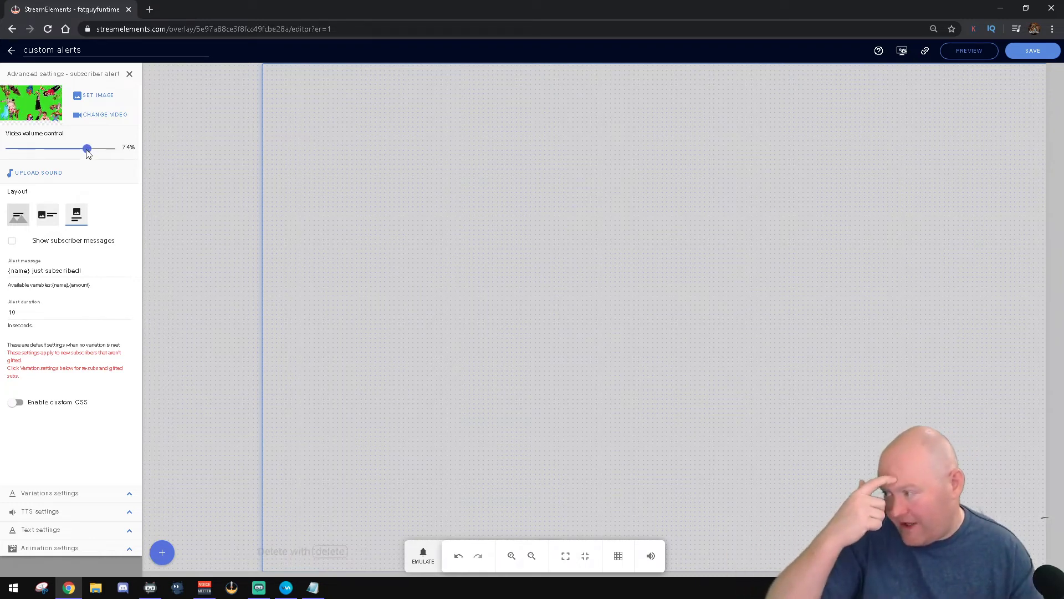
- Switch the layout to Text over image and set the alert duration to 15 seconds
click(18, 216)
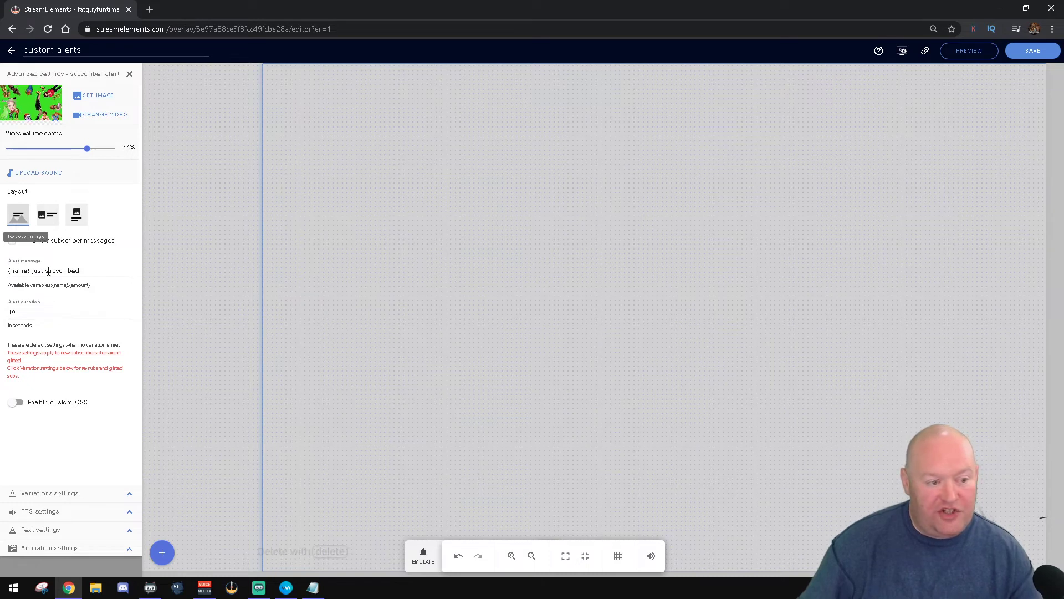
click(24, 312)
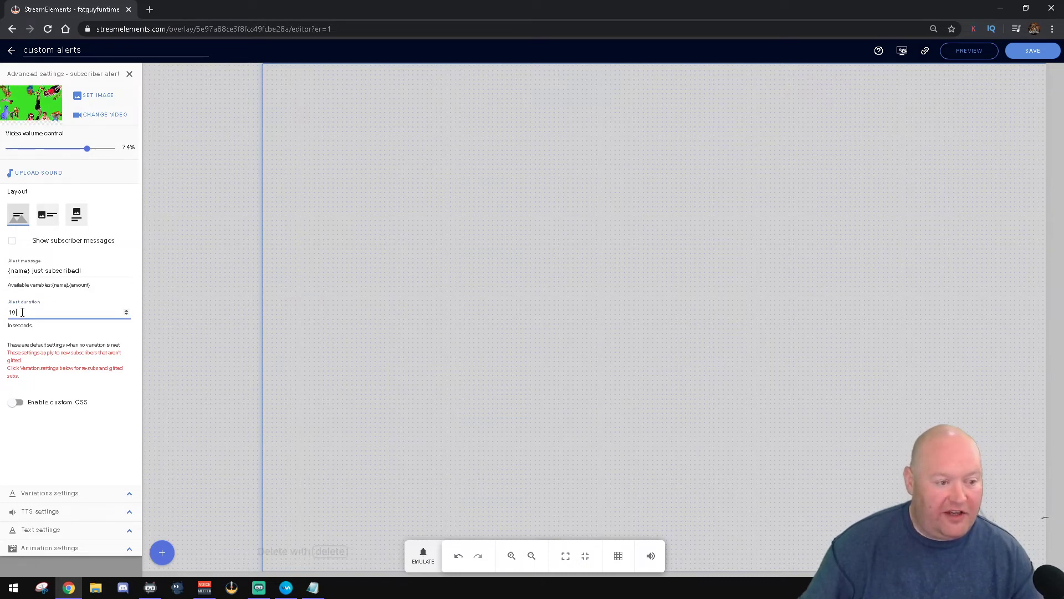
click(97, 114)
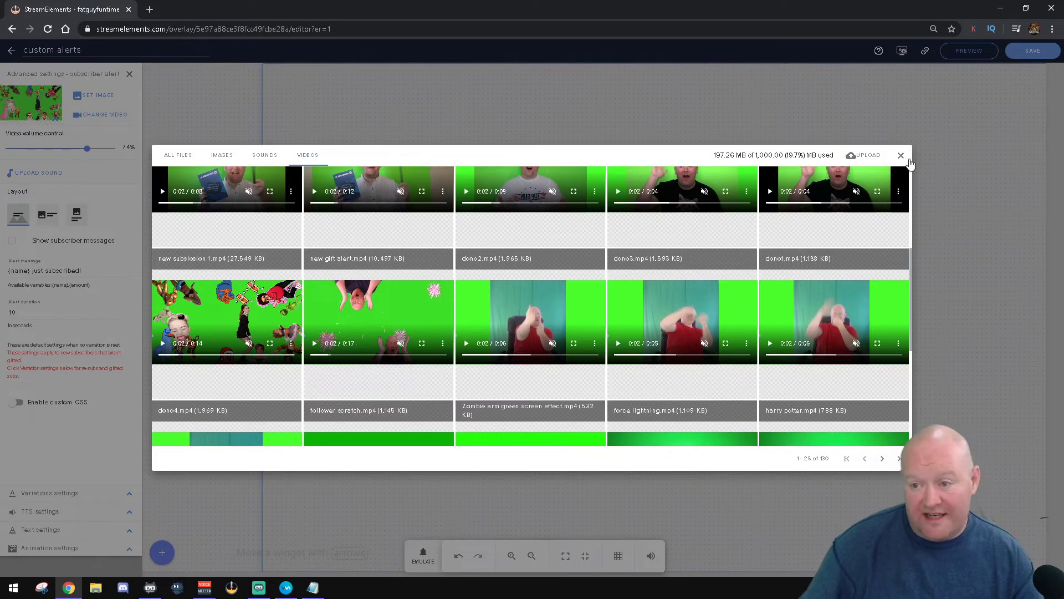
click(900, 156)
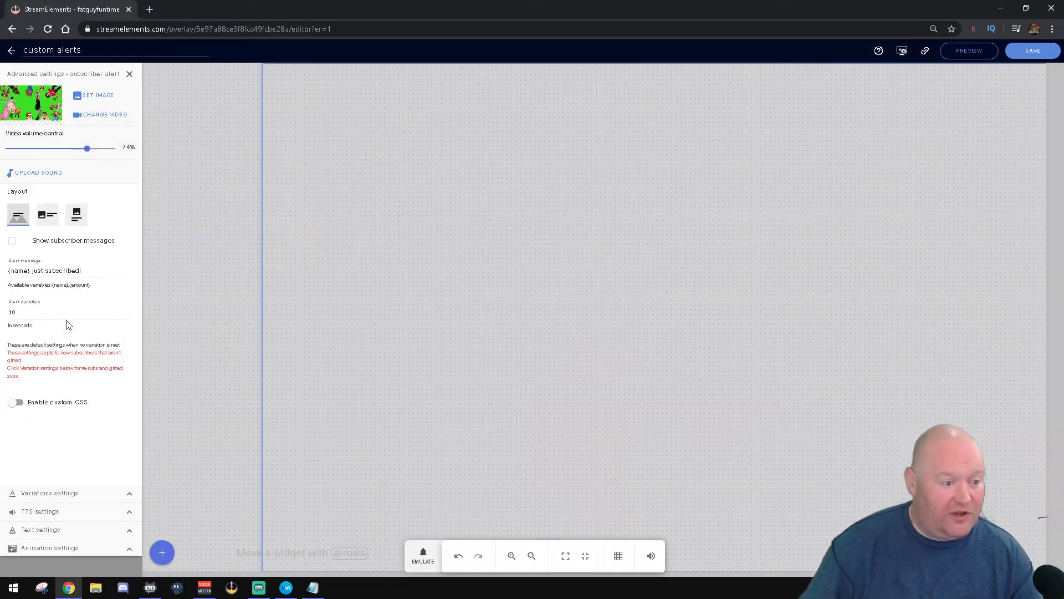
click(27, 312)
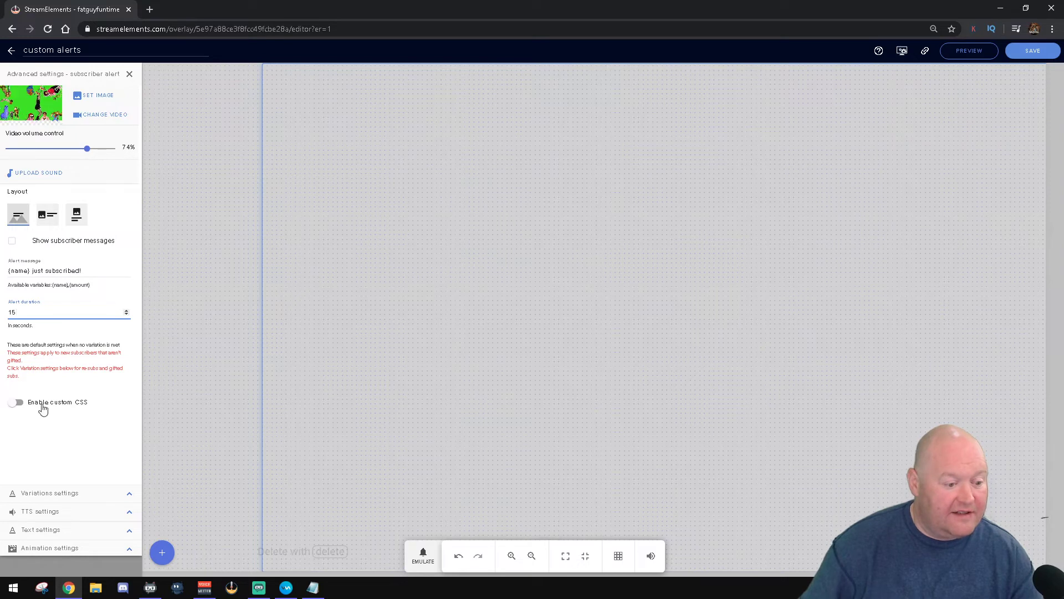
- Set the alert message text size to 100 in the advanced text settings
click(122, 532)
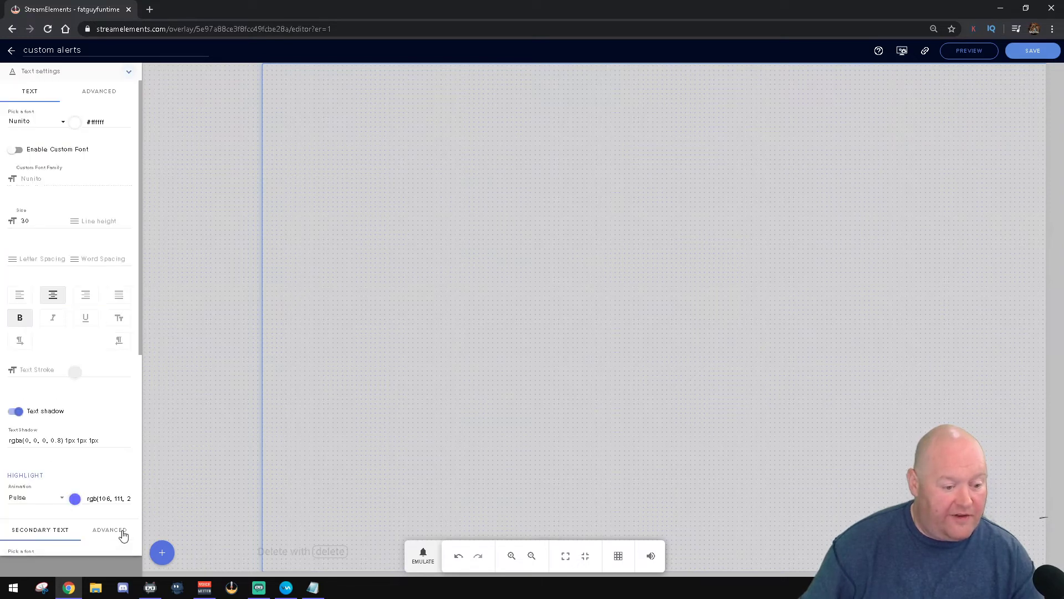
click(97, 90)
drag(63, 129, 8, 130)
scroll(78, 502, down, 2)
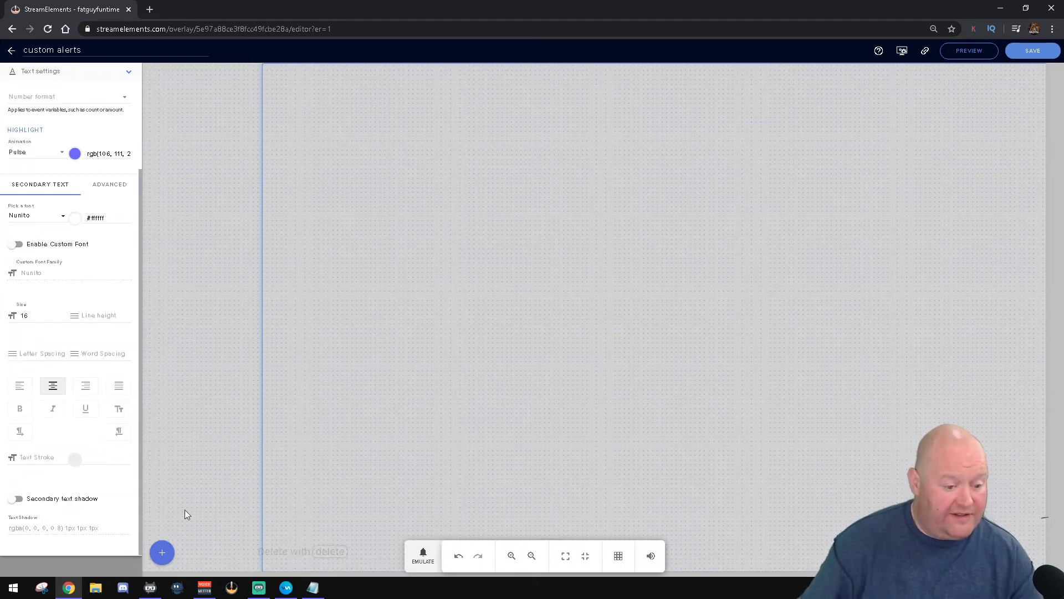
- Emulate a test subscriber alert and pan the canvas to see the whole message
click(423, 557)
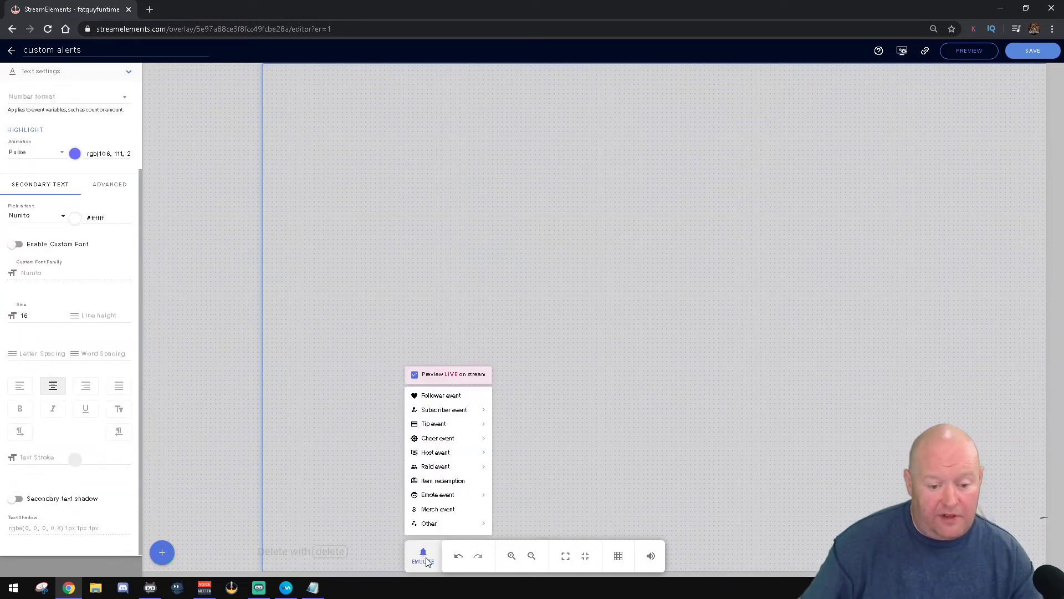
click(1034, 51)
click(418, 563)
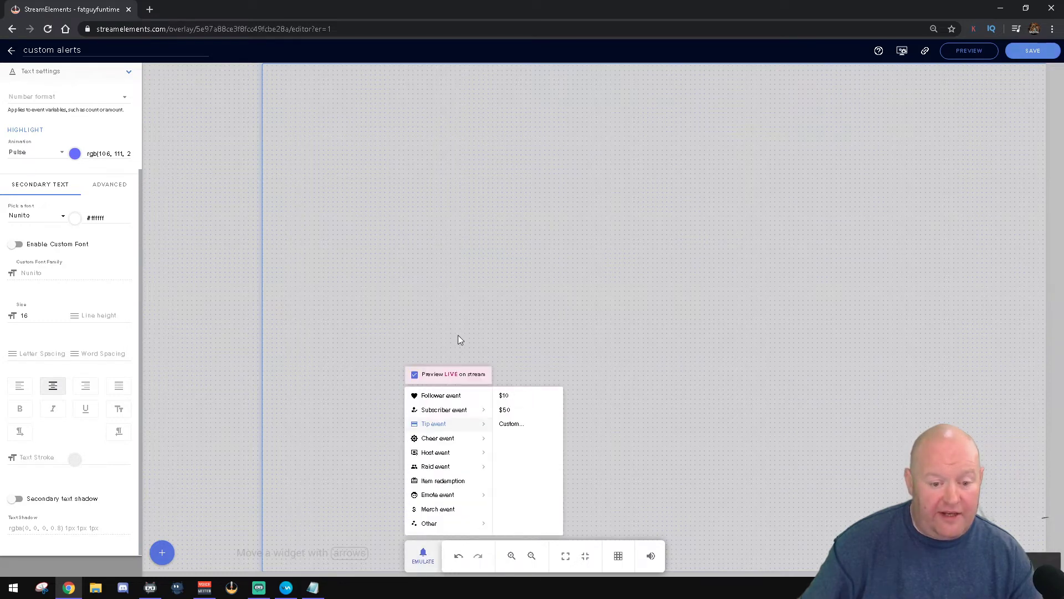
mouse_move(448, 439)
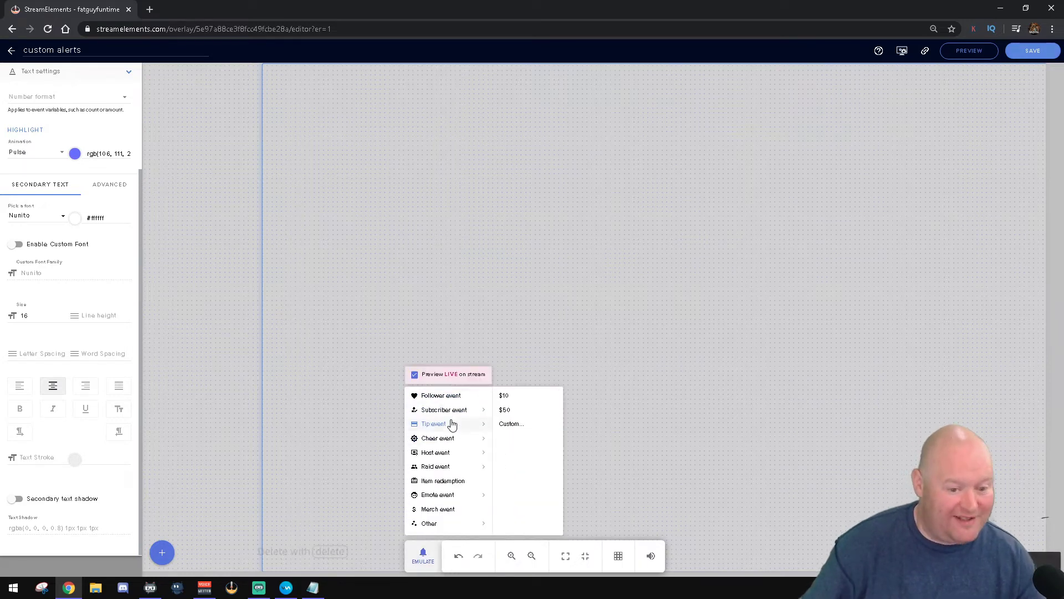
click(443, 411)
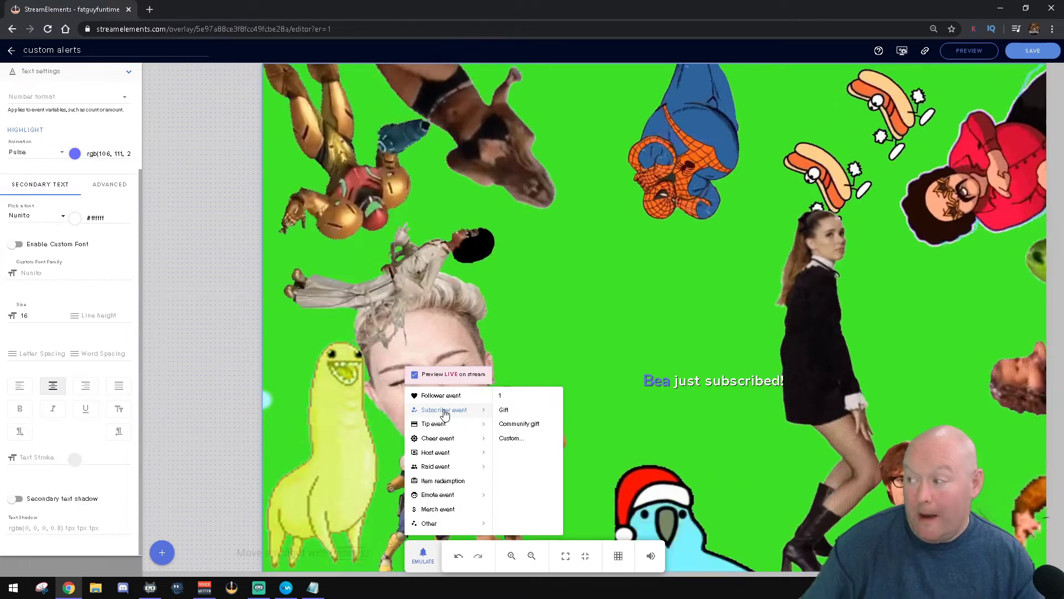
mouse_move(441, 452)
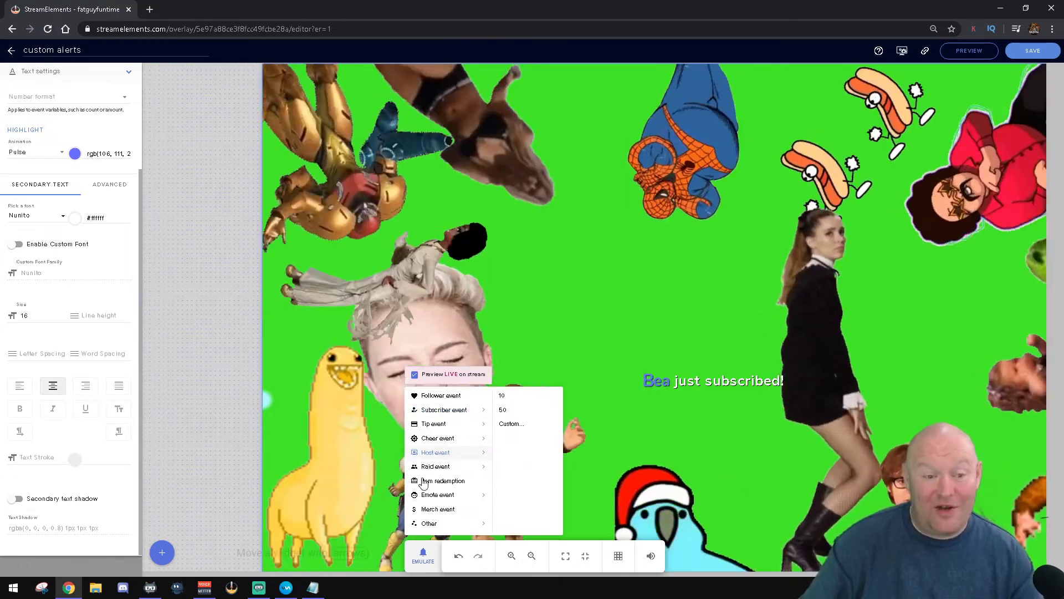
click(564, 276)
drag(413, 187, 322, 183)
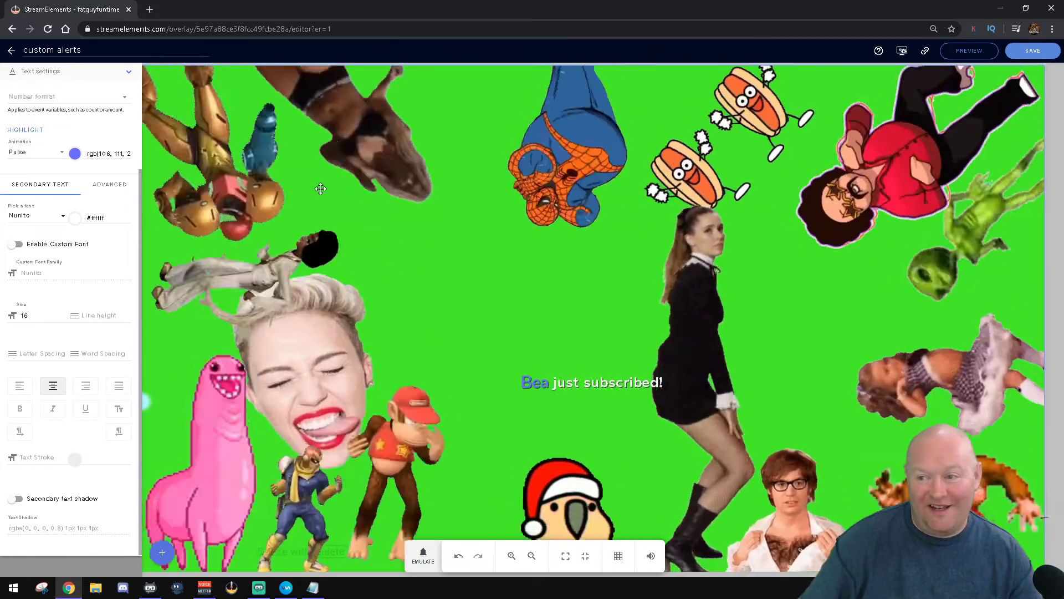
scroll(38, 221, up, 6)
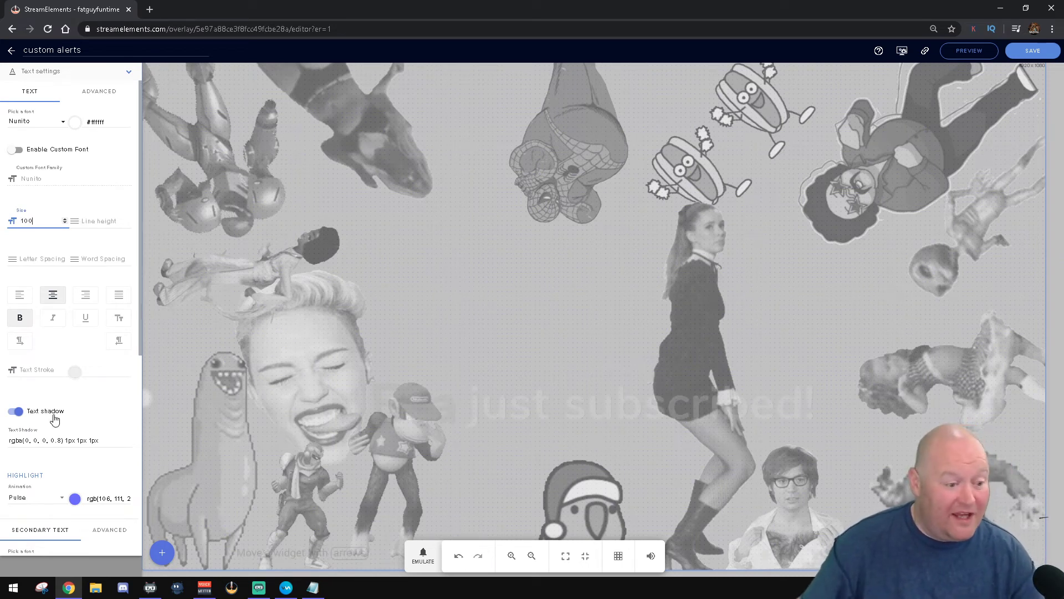
- Set the alert message font to Overpass
click(58, 123)
scroll(39, 202, down, 5)
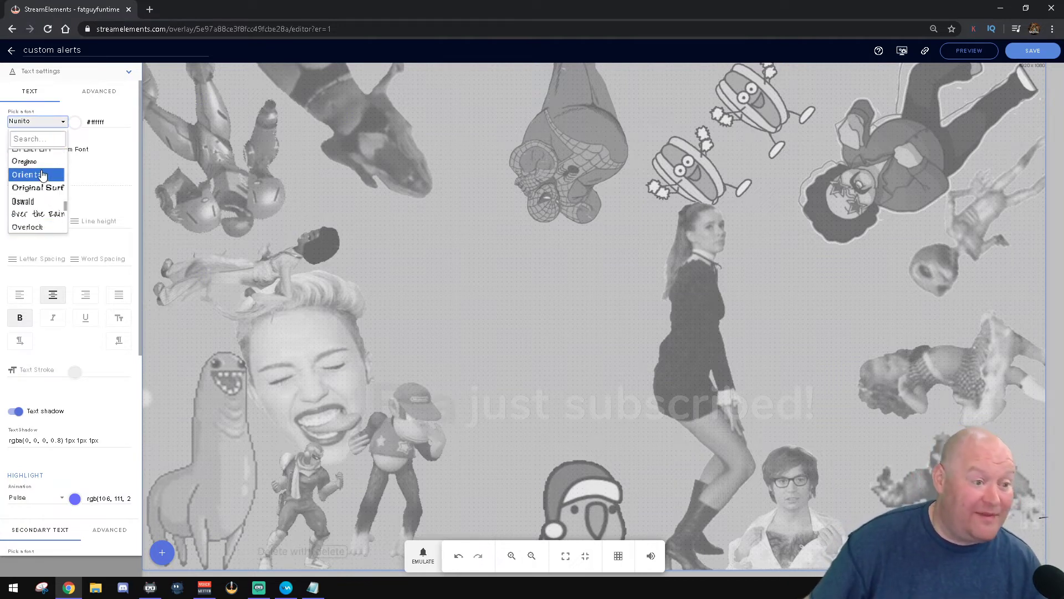
scroll(47, 198, down, 1)
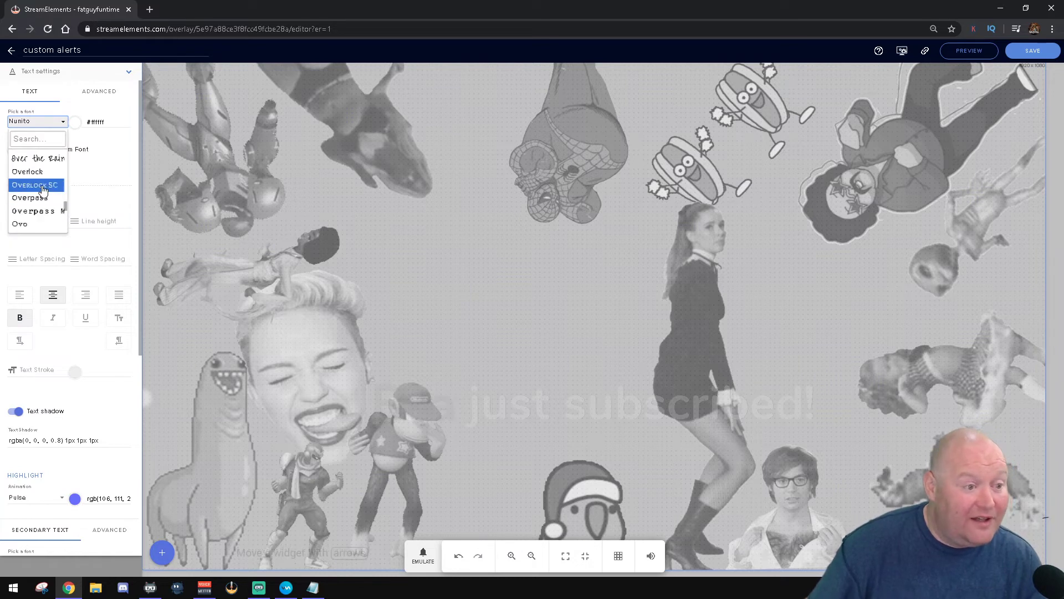
click(40, 200)
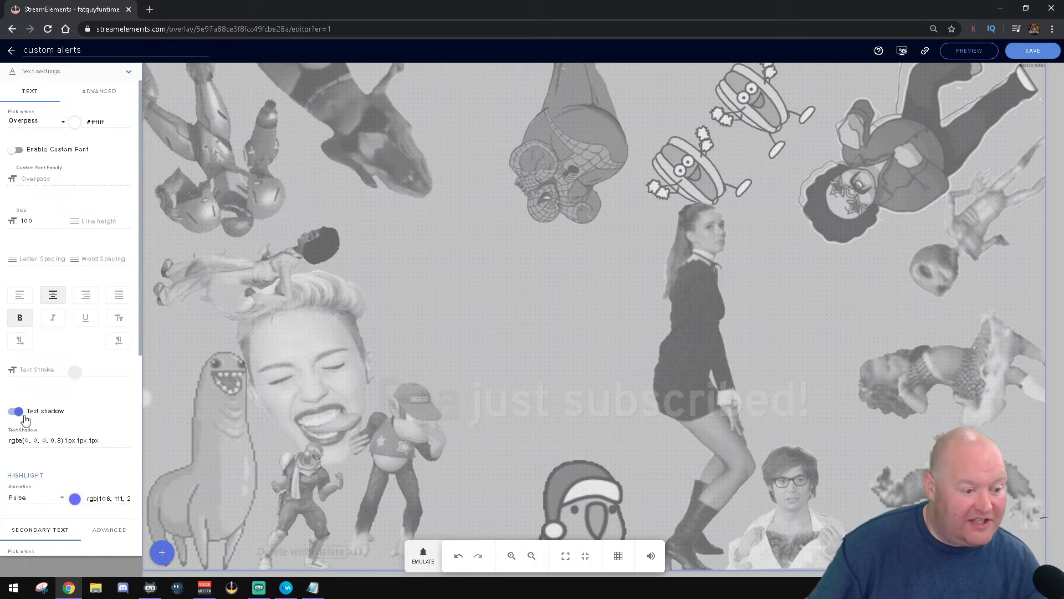
- Change the name highlight colour to red and emulate a fresh test alert
click(75, 498)
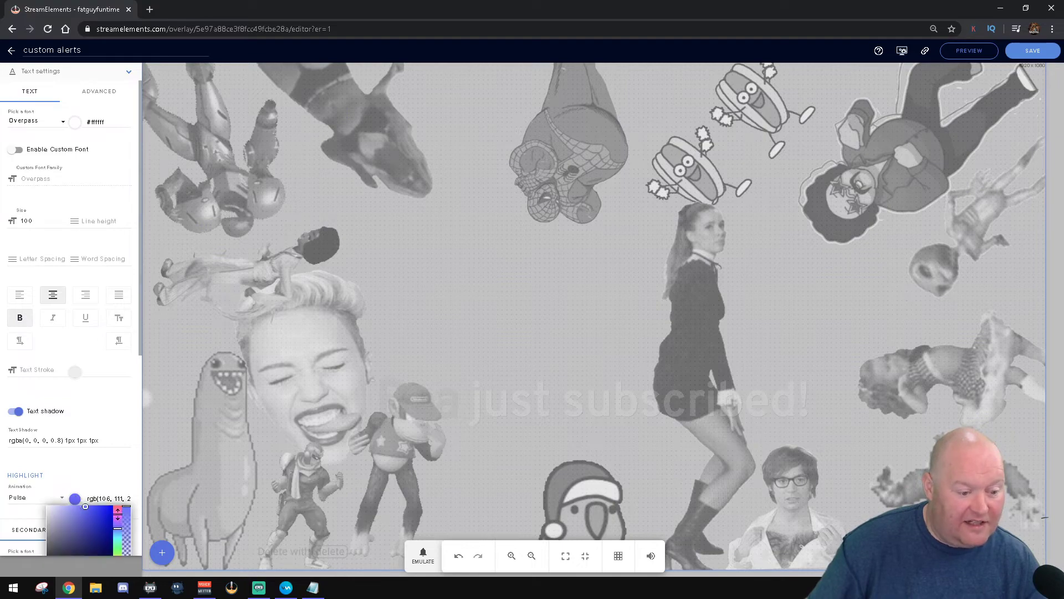
drag(117, 510, 118, 505)
click(110, 513)
click(633, 244)
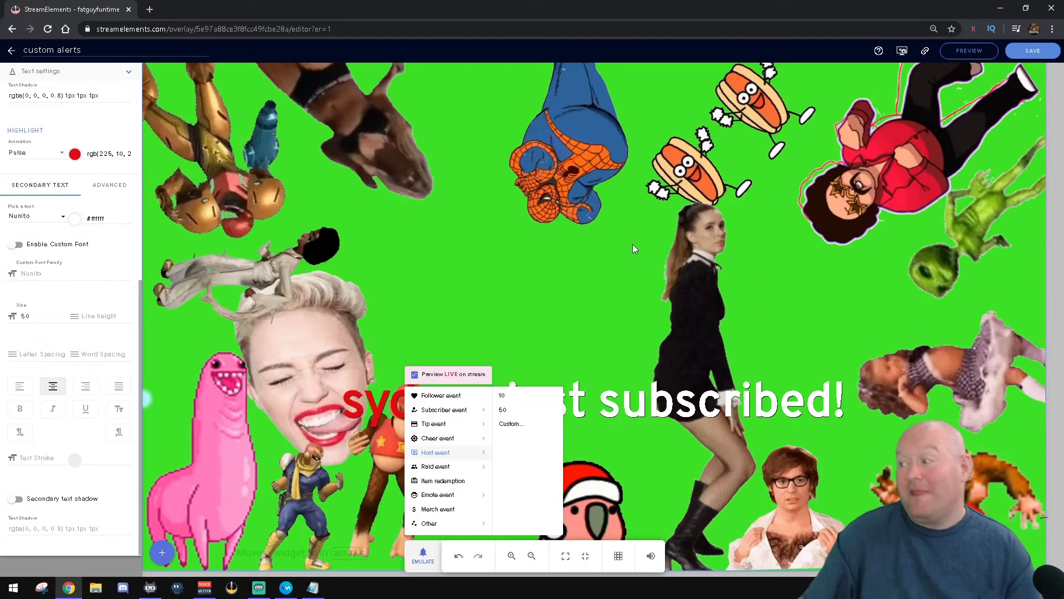